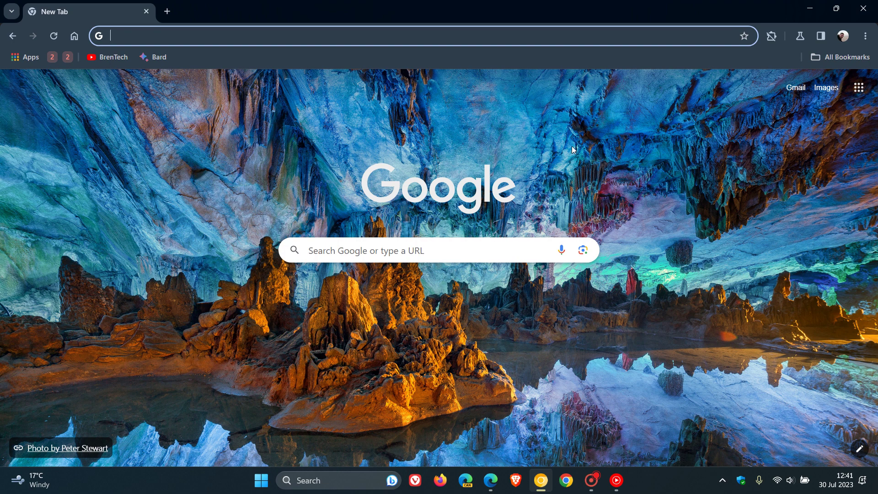
Step: In Edge, scroll the BrenTech channel page down and back up to view its scrollbar
left_click(490, 486)
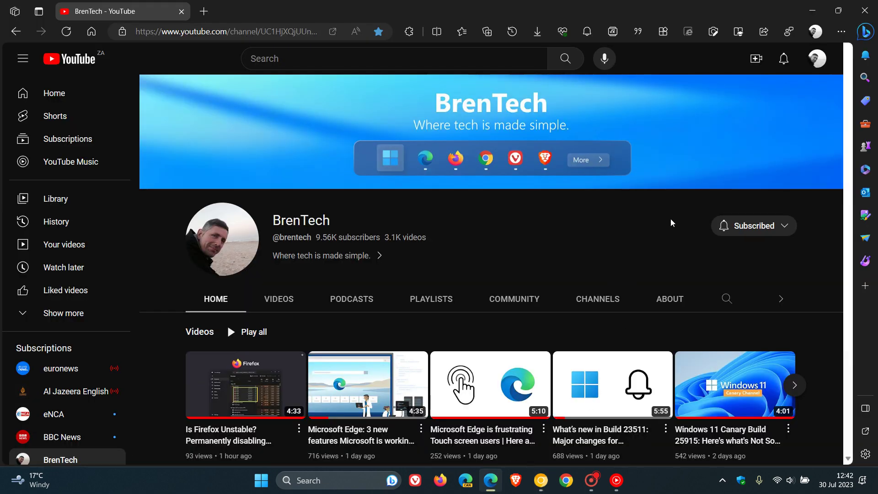
scroll(828, 172, "down", 4)
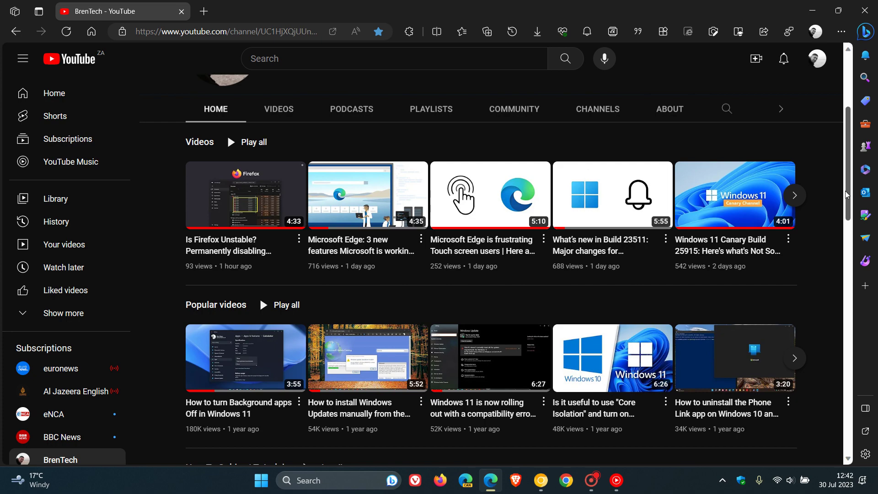
scroll(847, 196, "down", 8)
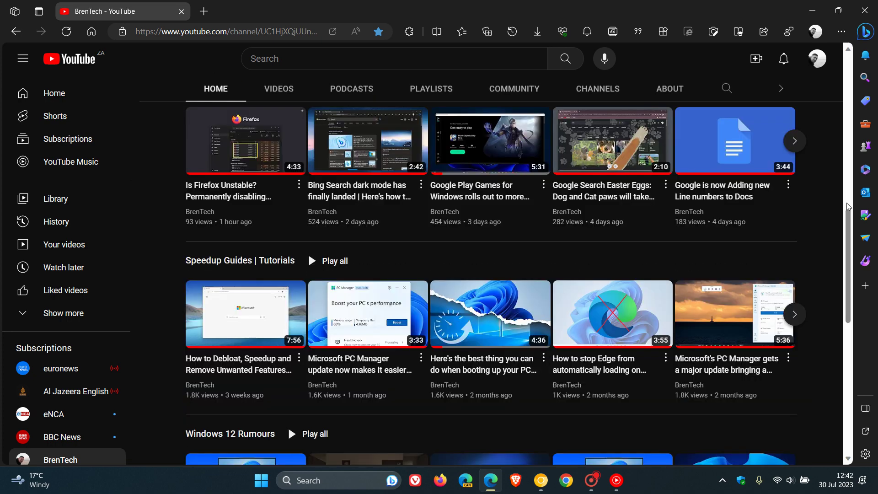
scroll(848, 205, "down", 5)
scroll(845, 226, "up", 5)
scroll(844, 226, "up", 5)
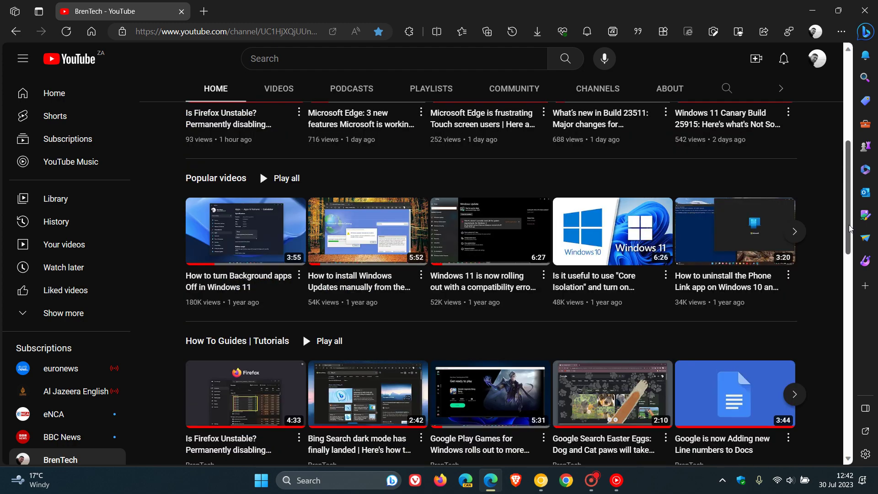
scroll(850, 227, "up", 6)
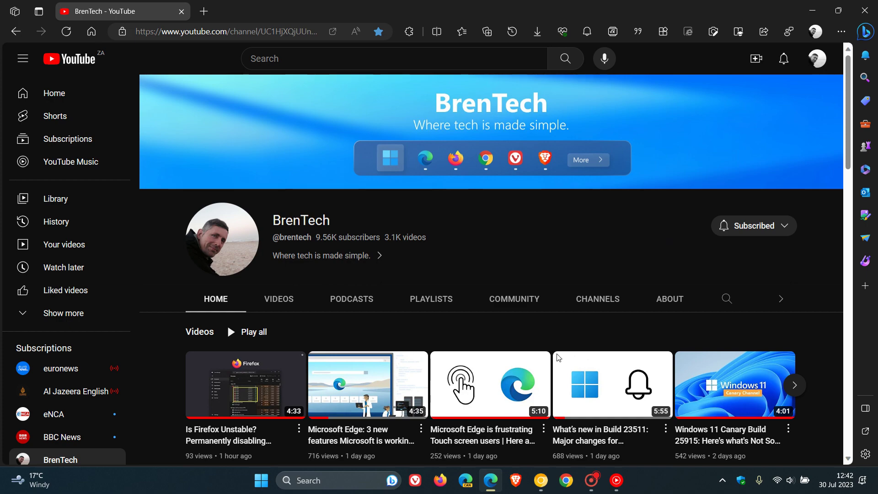
Step: Back in Chrome Canary, open the BrenTech bookmark and scroll its channel page down and up
left_click(590, 458)
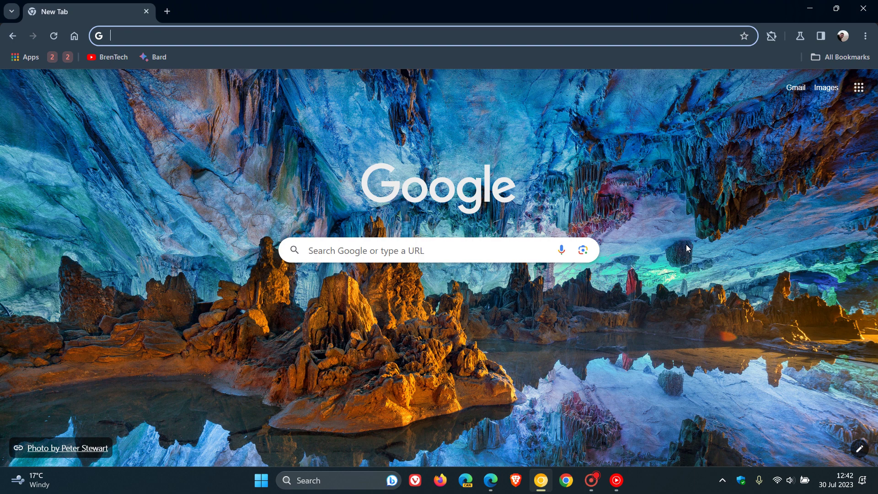
left_click(112, 58)
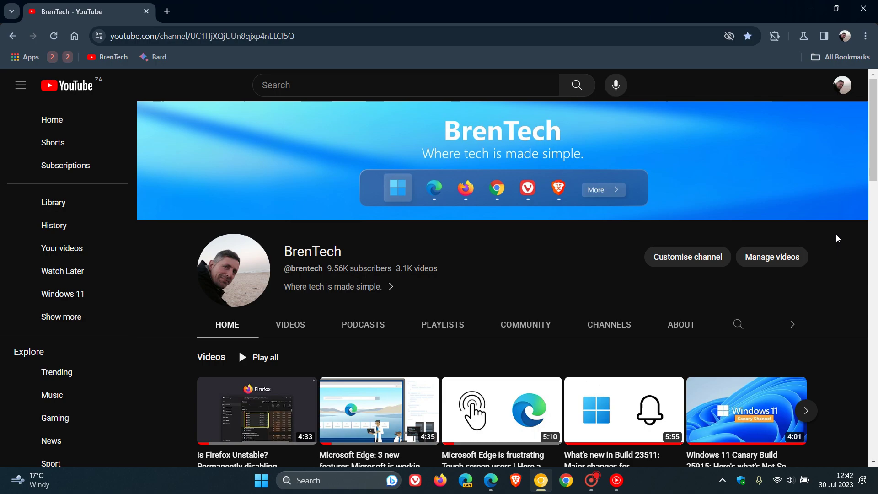
mouse_move(873, 156)
left_mouse_down()
mouse_move(876, 387)
mouse_move(866, 141)
left_mouse_up()
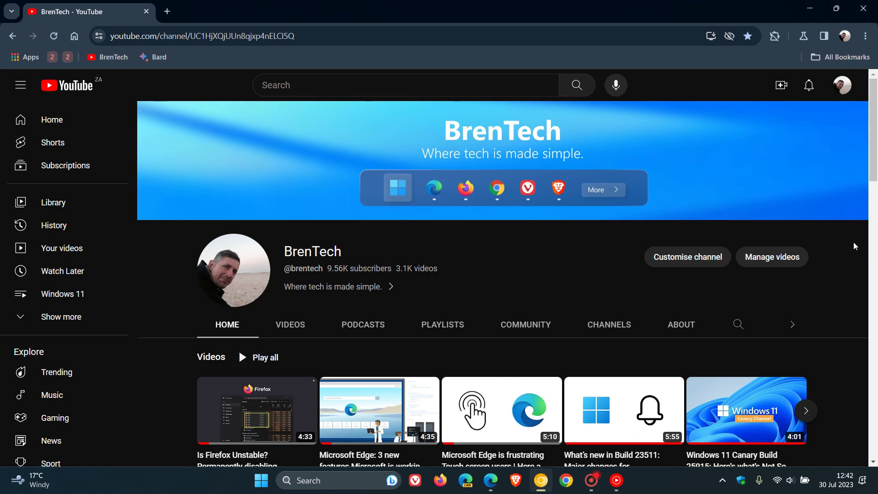
scroll(846, 241, "down", 5)
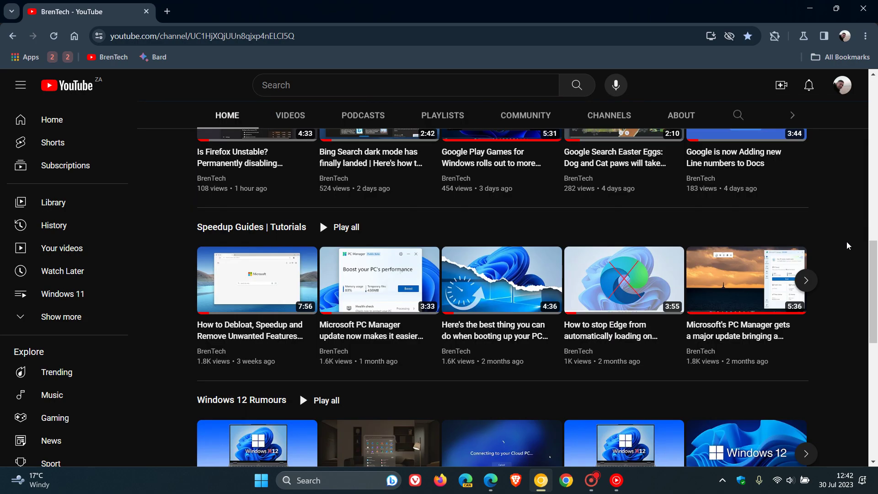
scroll(847, 245, "up", 5)
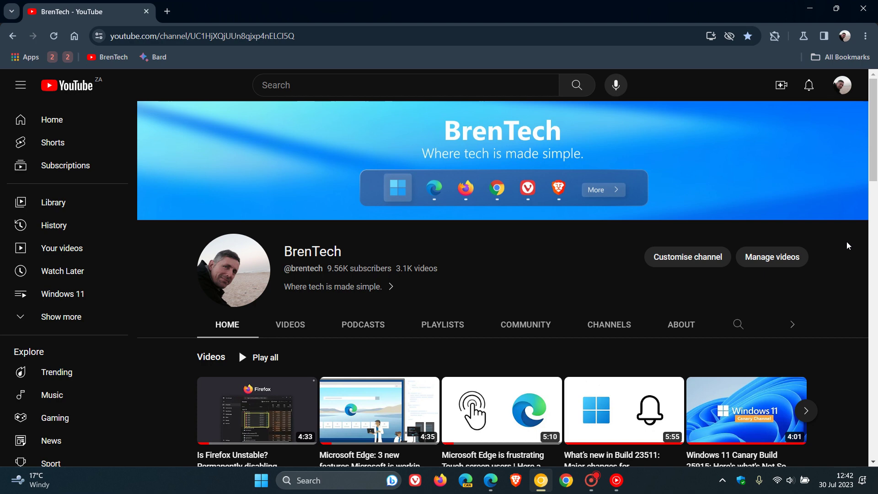
Step: From the New Tab page, open chrome://flags and search the flags for 'fluent'
left_click(74, 36)
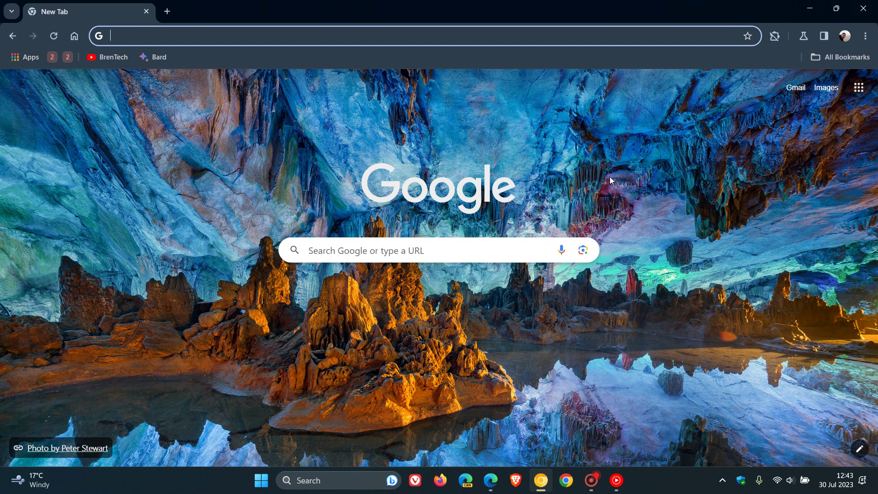
left_click(176, 34)
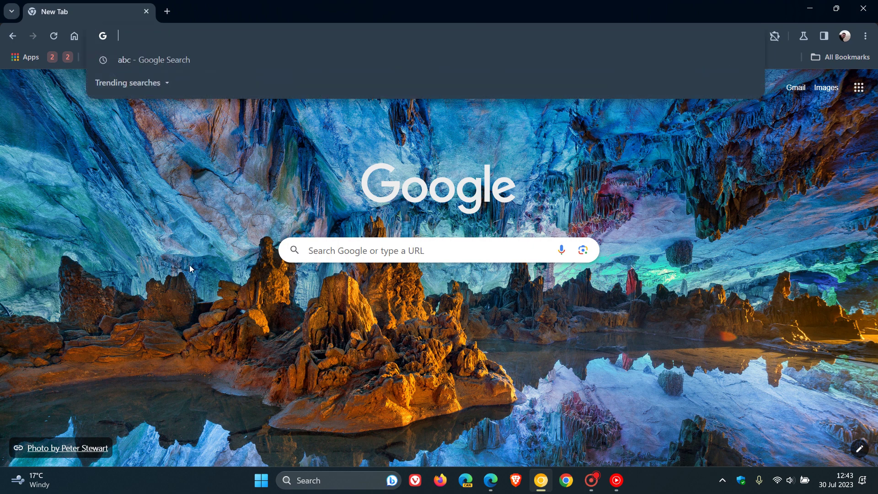
type("cf")
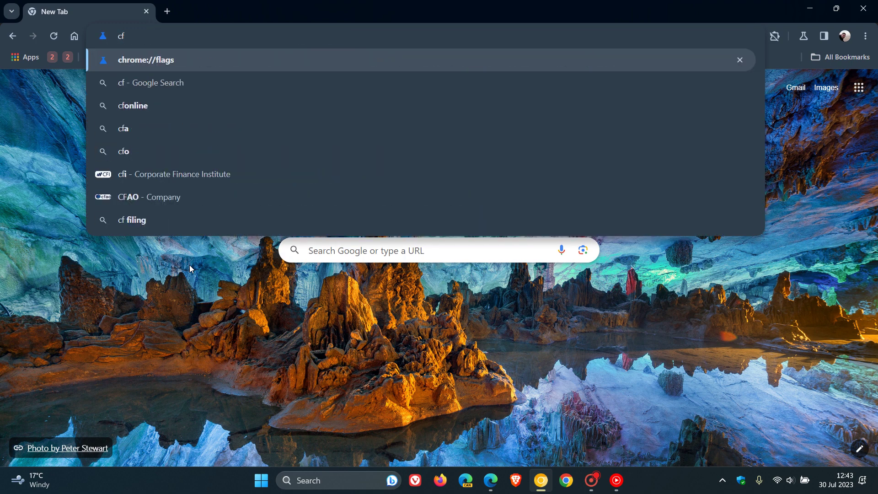
key("Return")
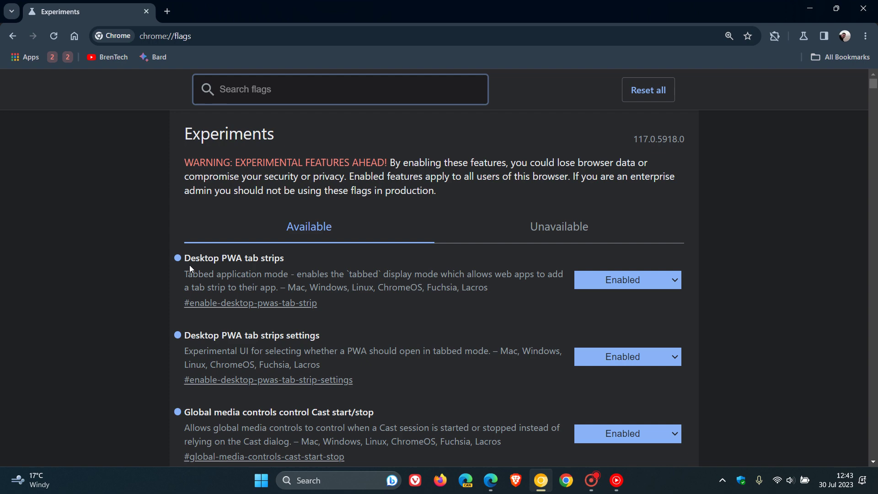
type("flu")
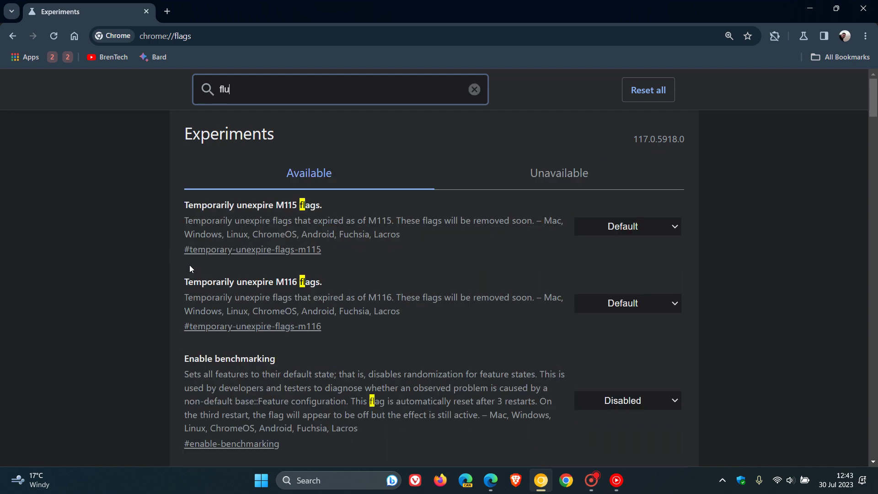
type("ent")
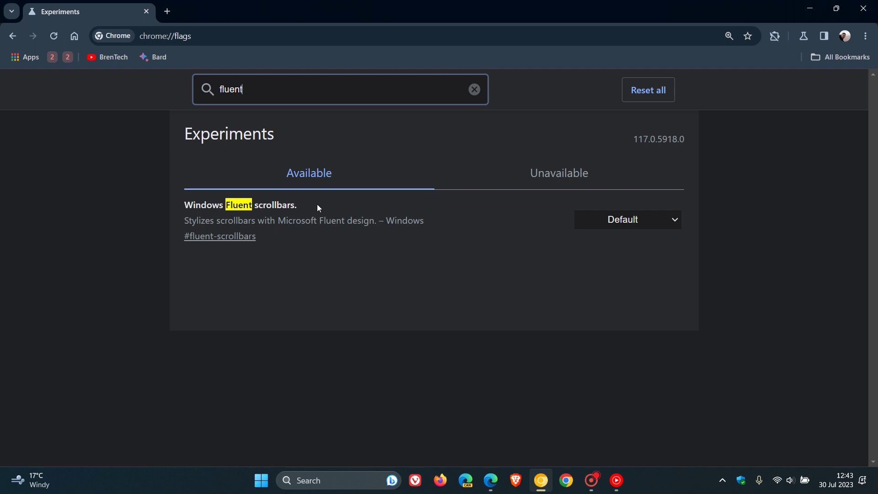
Step: Set Windows Fluent scrollbars to Enabled and relaunch Chrome Canary
left_click(291, 243)
left_click(645, 224)
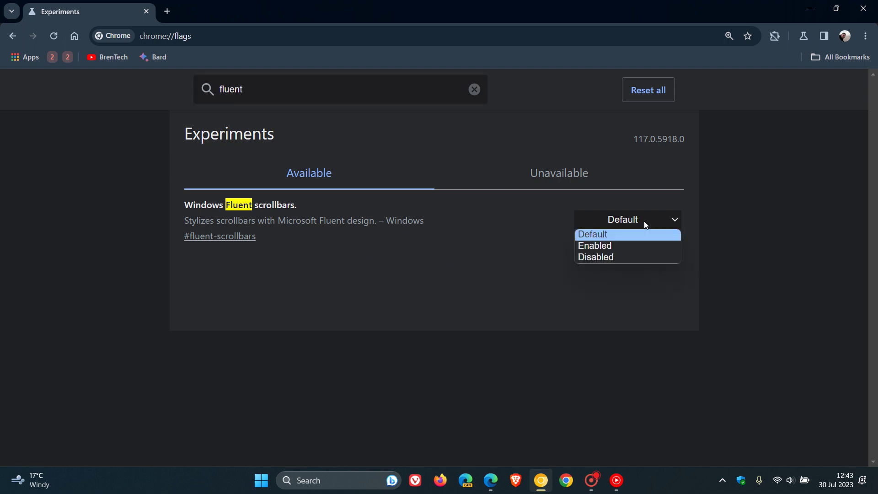
left_click(632, 249)
left_click(778, 428)
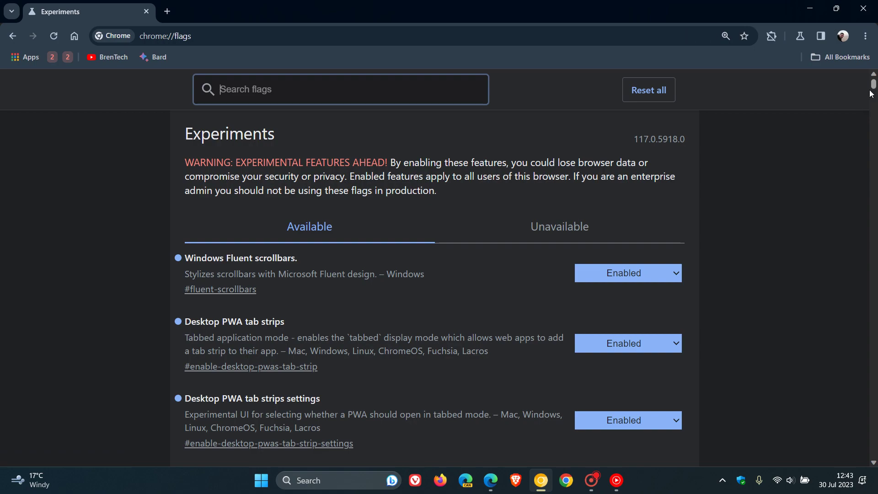
mouse_move(874, 87)
left_mouse_down()
mouse_move(874, 403)
mouse_move(874, 140)
left_mouse_up()
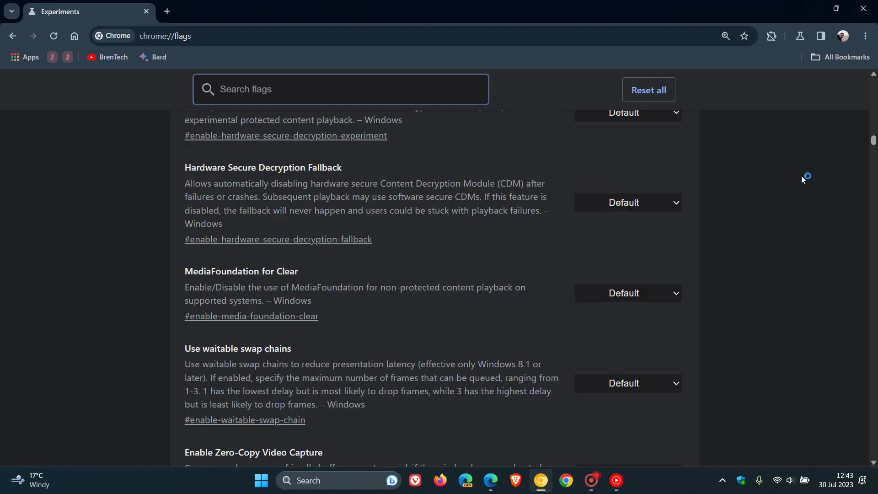
Step: Reopen the BrenTech channel and scroll down and back up to see the rounded Fluent scrollbar
left_click(109, 57)
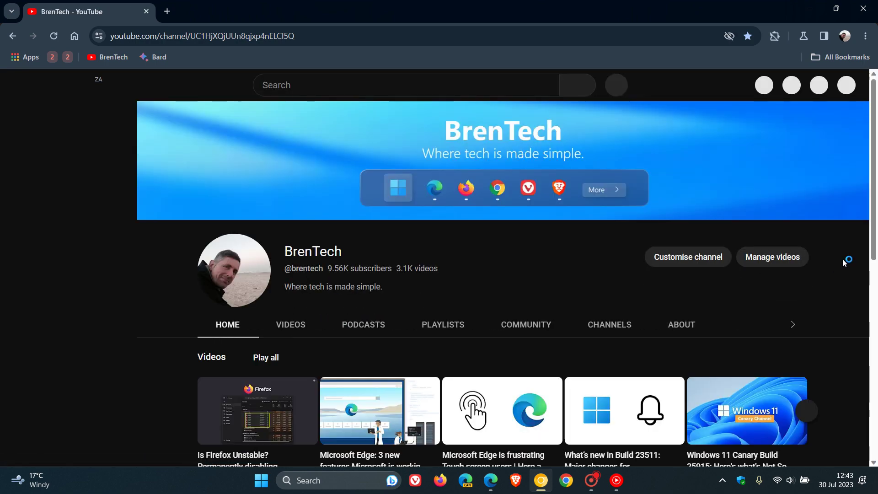
scroll(836, 234, "down", 4)
scroll(837, 234, "down", 13)
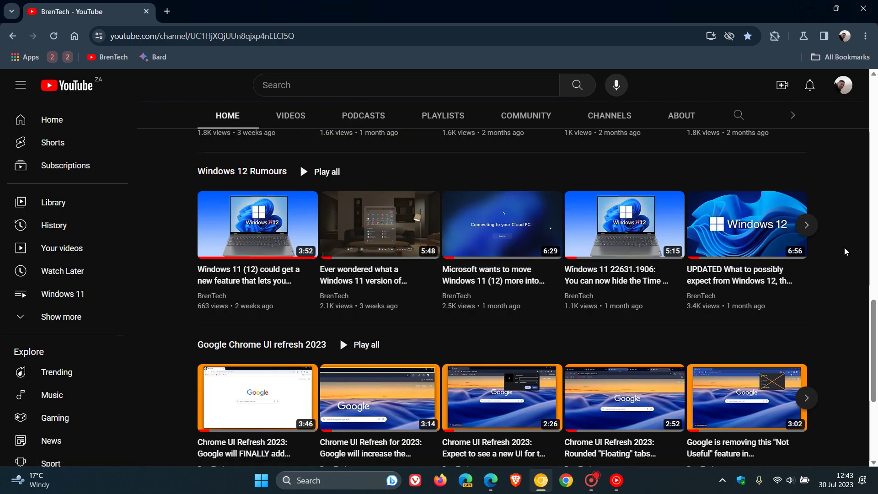
scroll(844, 249, "up", 8)
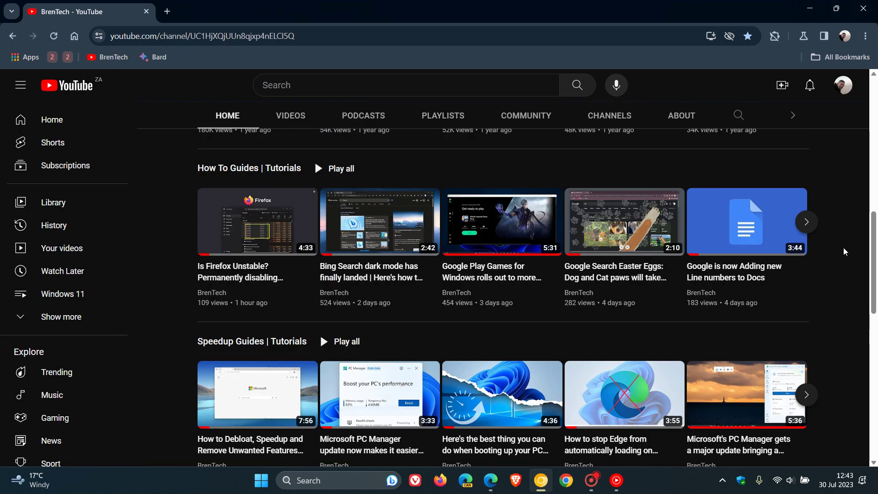
scroll(844, 248, "up", 8)
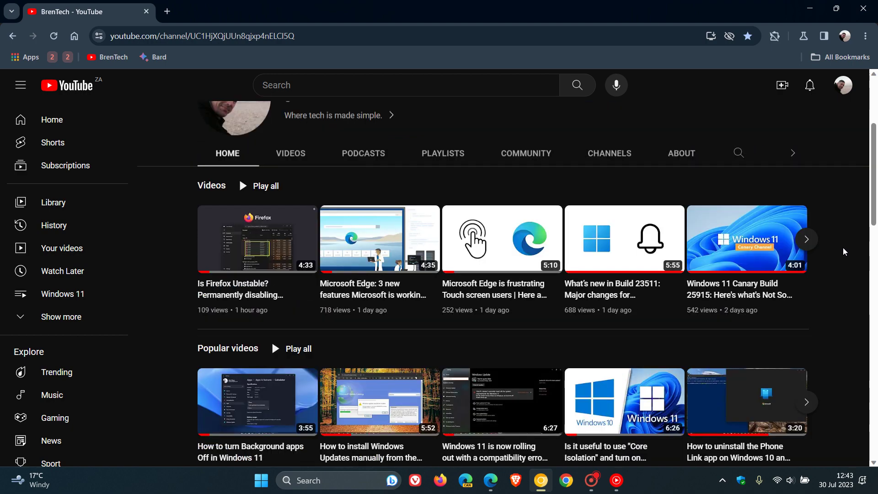
scroll(844, 248, "up", 4)
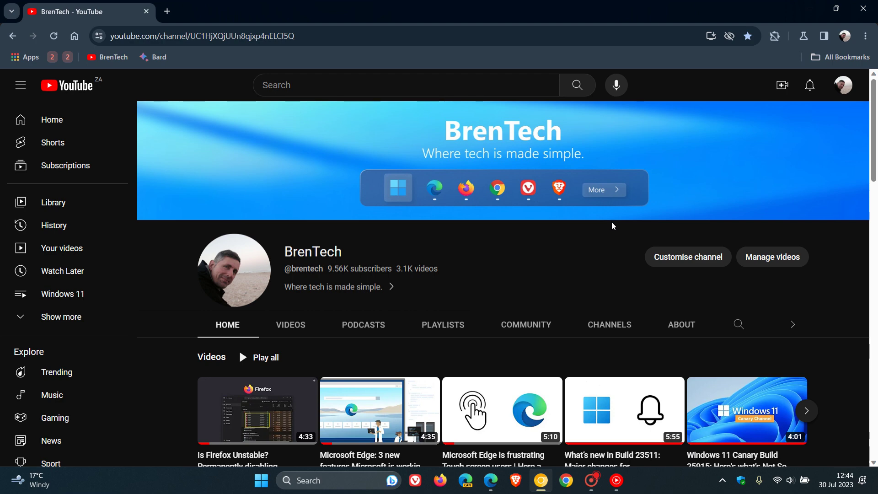
Step: Drag the new Fluent scrollbar twice, then go Home to the New Tab page
mouse_move(876, 149)
left_mouse_down()
mouse_move(875, 394)
mouse_move(874, 134)
left_mouse_up()
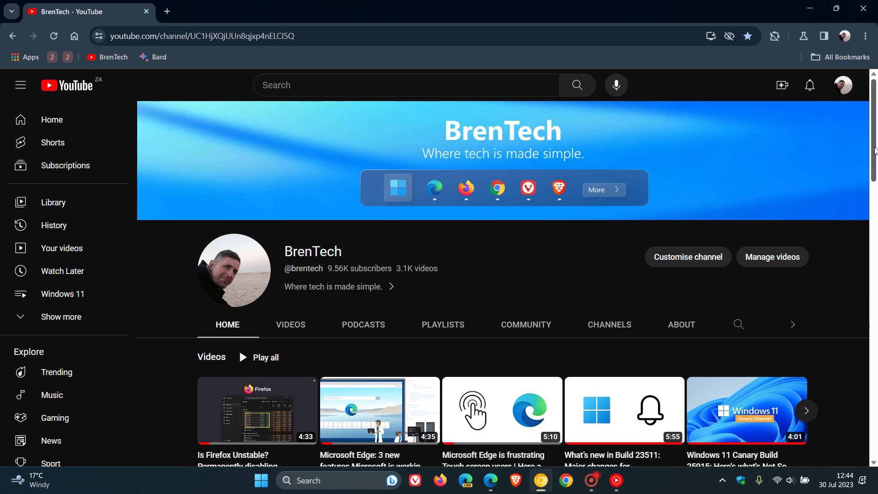
mouse_move(875, 151)
left_mouse_down()
mouse_move(876, 440)
mouse_move(876, 137)
left_mouse_up()
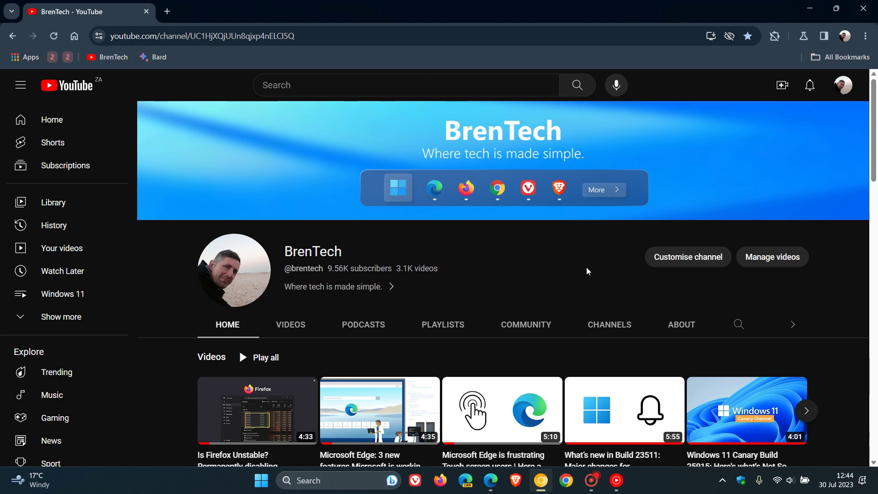
left_click(74, 35)
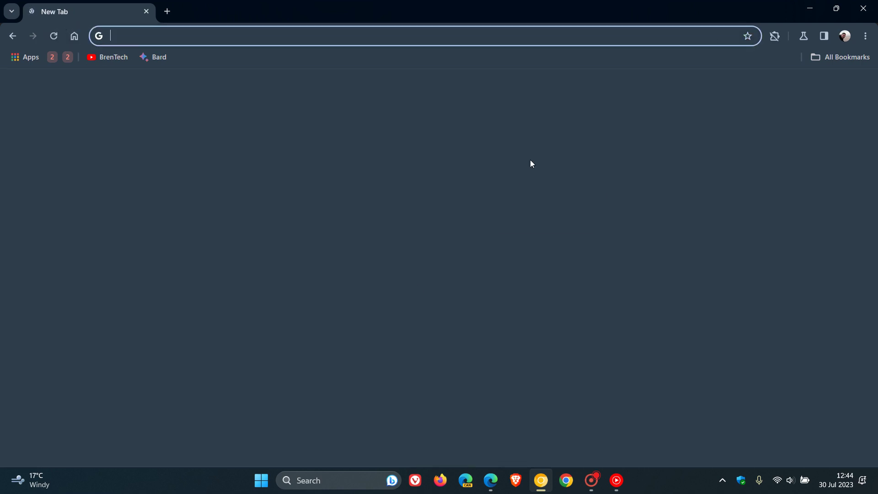